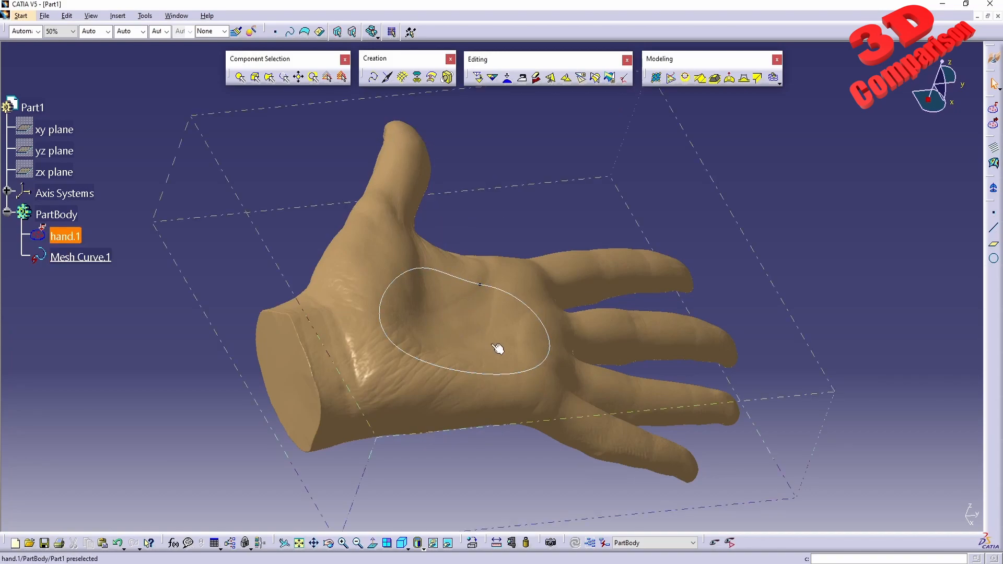
Step: Select the hand mesh triangles enclosed by the palm curve with Curve Select and extract them as a separate mesh
middle_click_drag(484, 318, 479, 246)
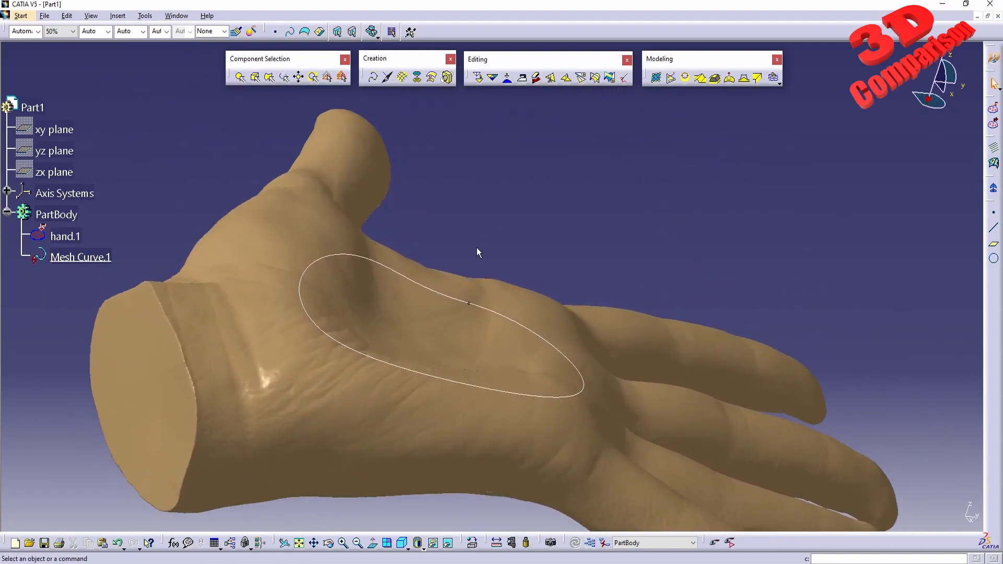
middle_click_drag(445, 302, 510, 272)
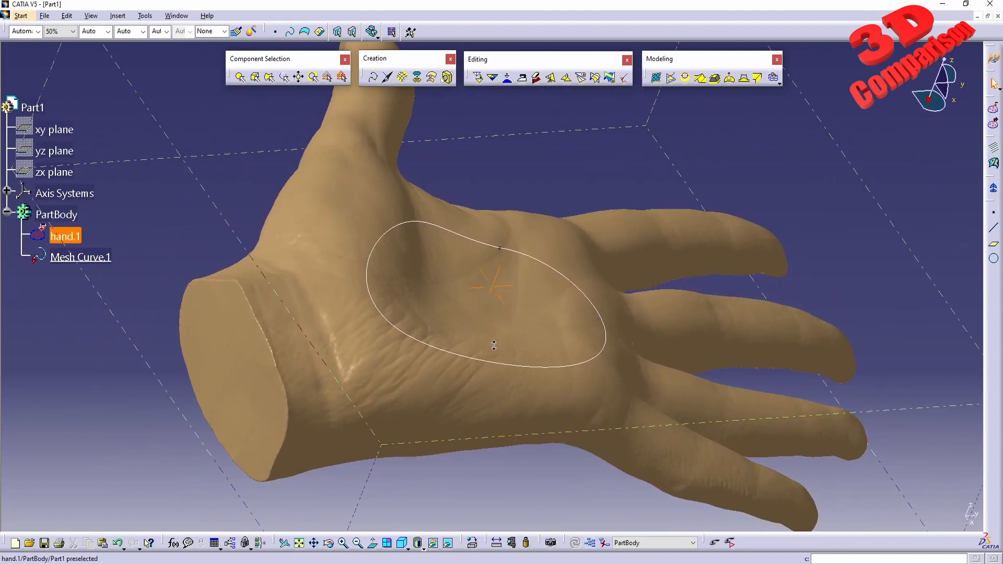
left_click(271, 81)
left_click(466, 241)
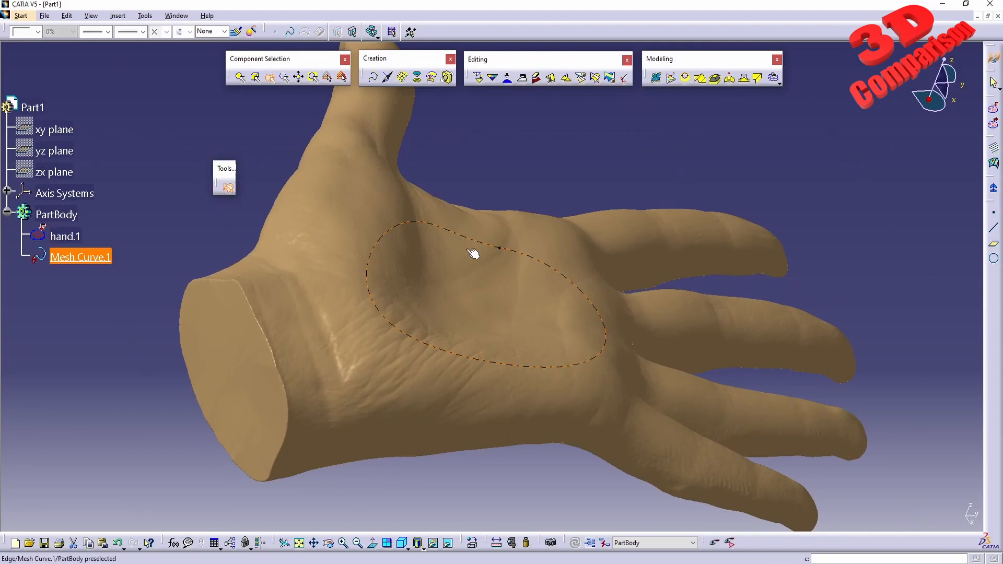
left_click(474, 284)
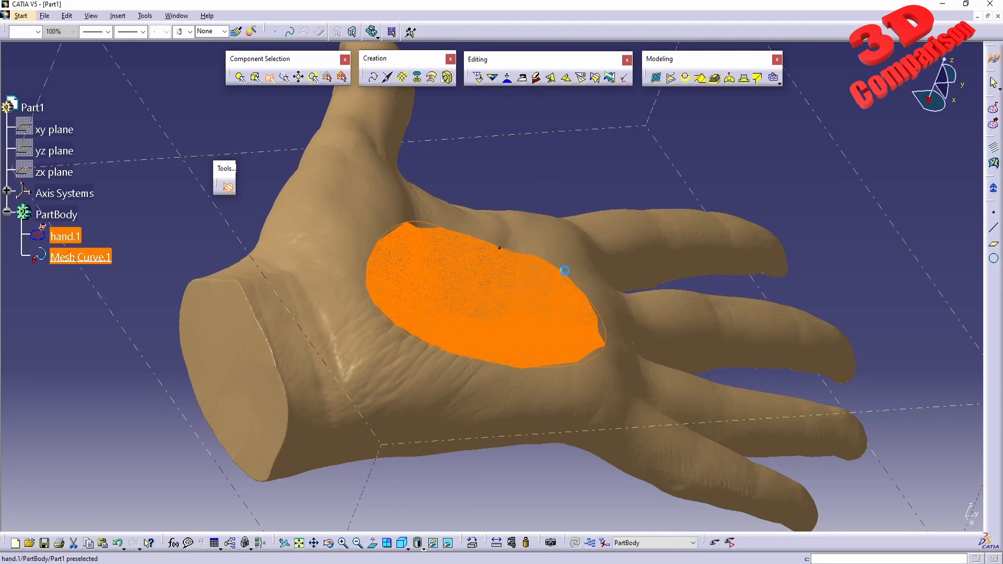
left_click(552, 79)
left_click(552, 81)
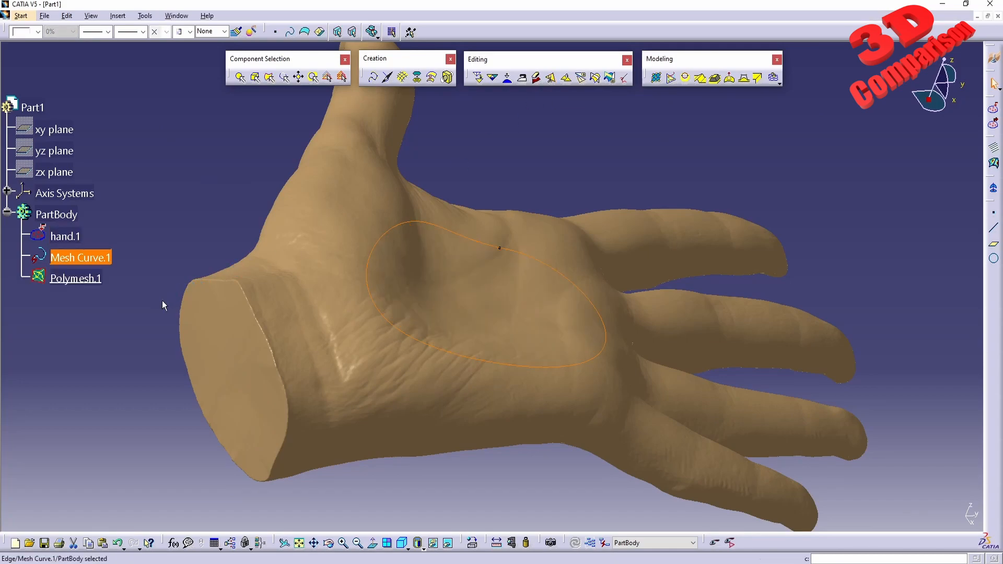
left_click(121, 341)
Step: Hide the original hand mesh to isolate the extracted palm patch
middle_click_drag(533, 307, 390, 278)
left_click(66, 236)
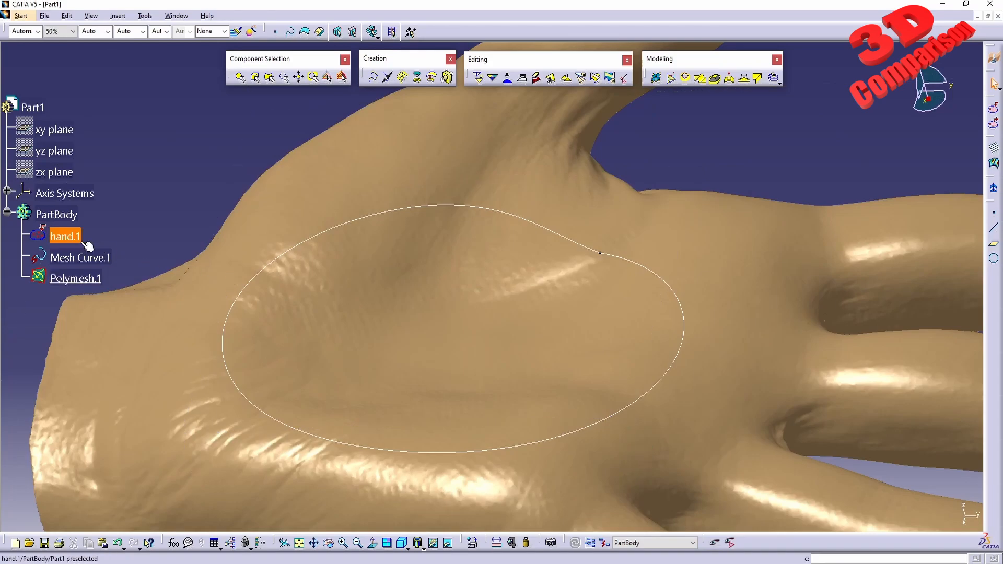
right_click(74, 238)
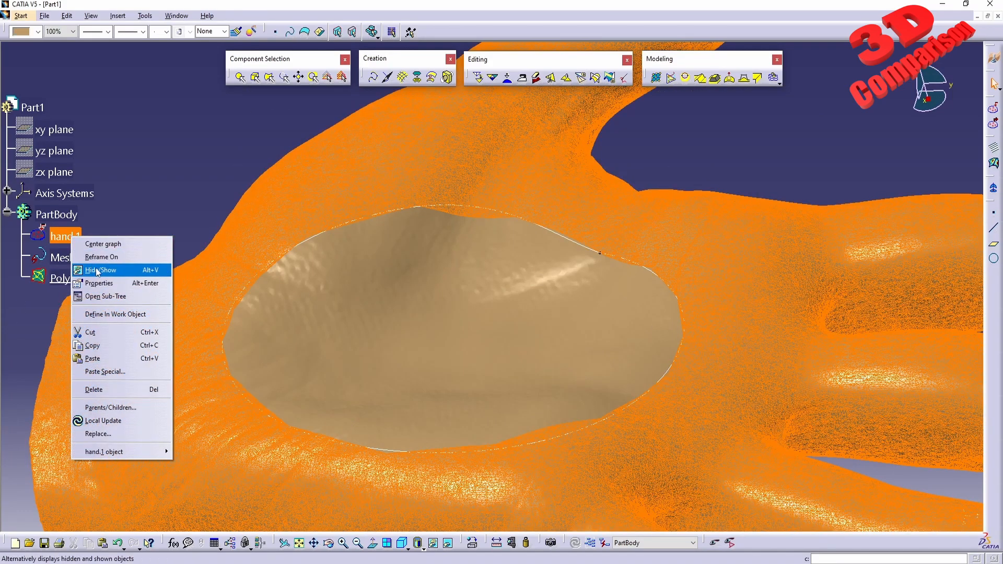
left_click(96, 270)
left_click(73, 279)
middle_click_drag(320, 313, 428, 336)
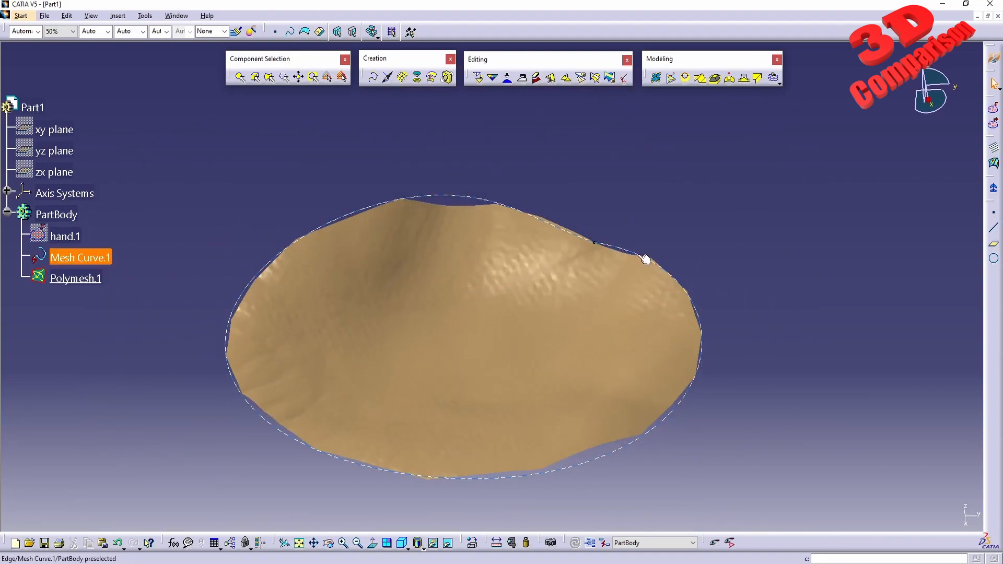
Step: Hide the mesh curve around the palm patch
right_click(96, 256)
left_click(172, 292)
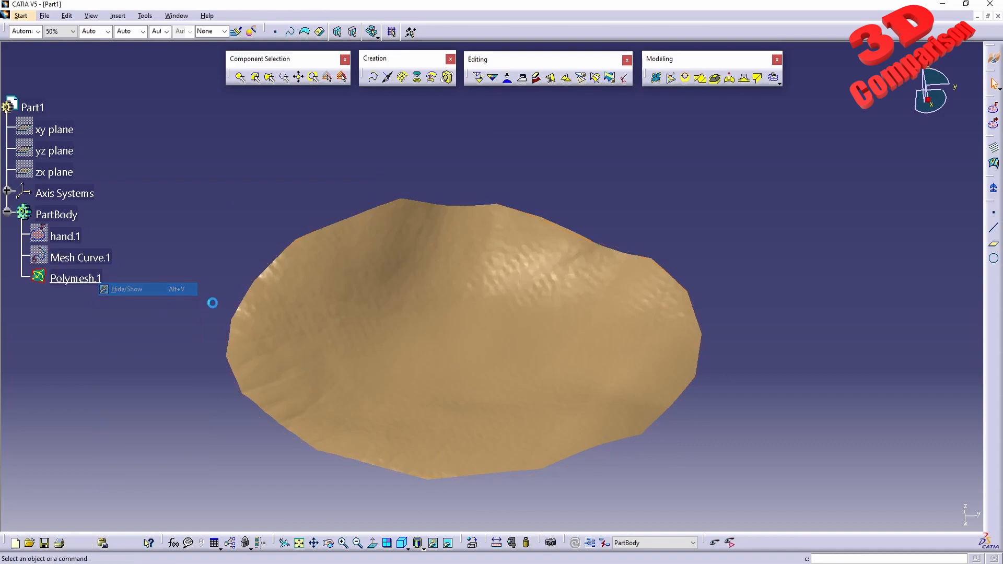
left_click(84, 281)
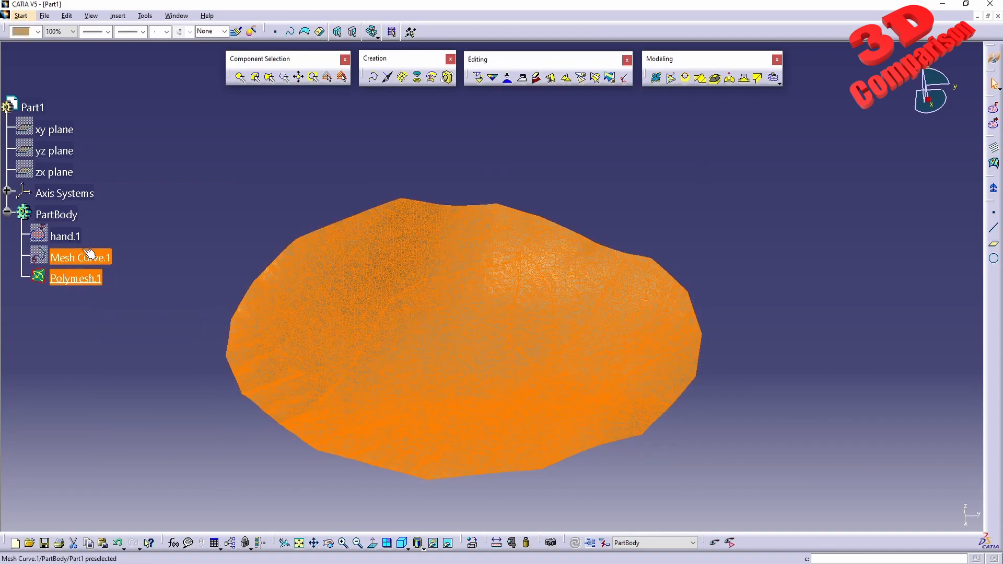
Step: Show the hand mesh again and inspect the palm area around the extracted patch
right_click(72, 237)
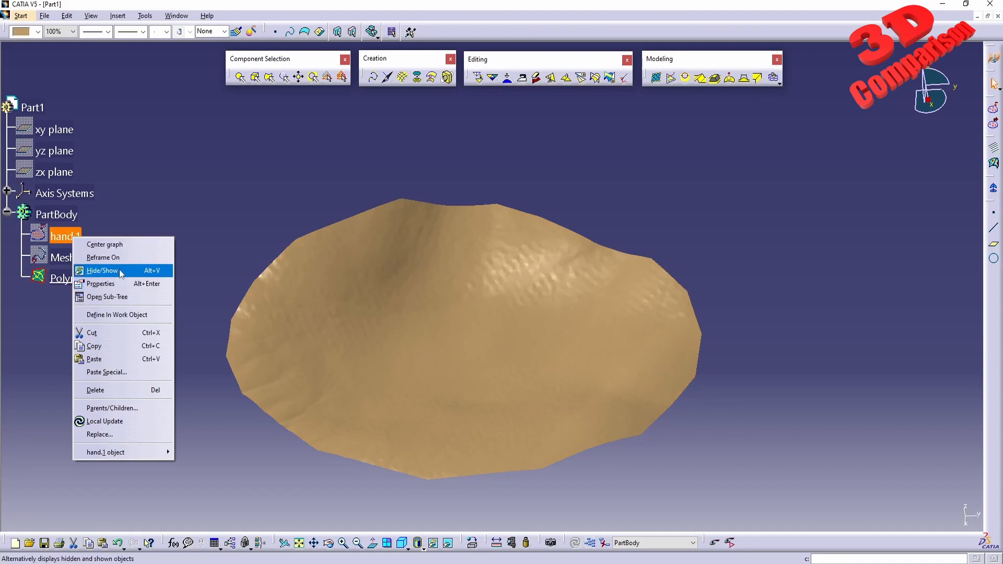
left_click(119, 271)
middle_click_drag(390, 283, 403, 306)
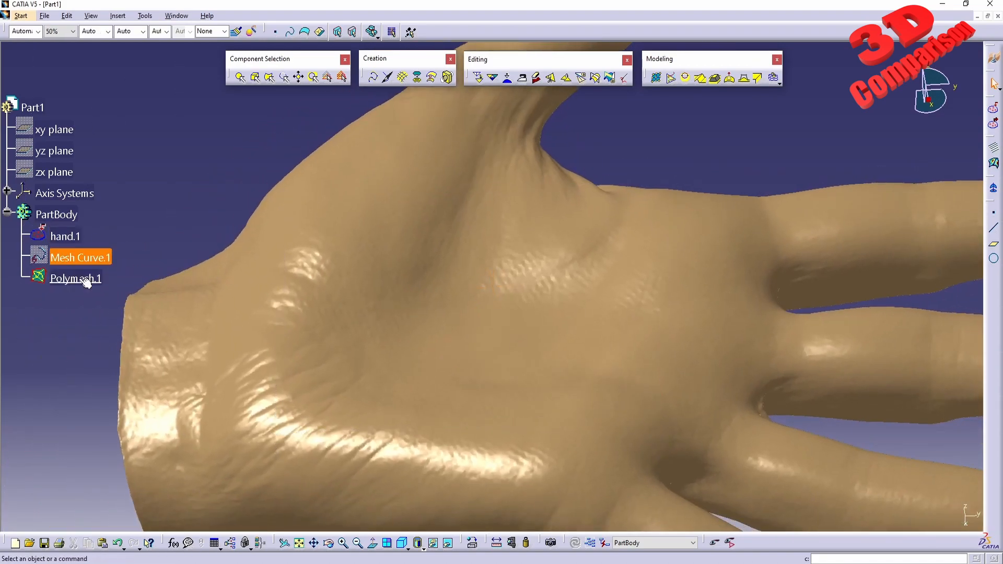
mouse_move(375, 373)
middle_mouse_down()
mouse_move(525, 246)
mouse_move(407, 242)
mouse_move(584, 343)
mouse_move(632, 284)
mouse_move(625, 252)
mouse_move(554, 281)
mouse_move(340, 329)
mouse_move(366, 362)
mouse_move(446, 423)
mouse_move(441, 277)
middle_mouse_up()
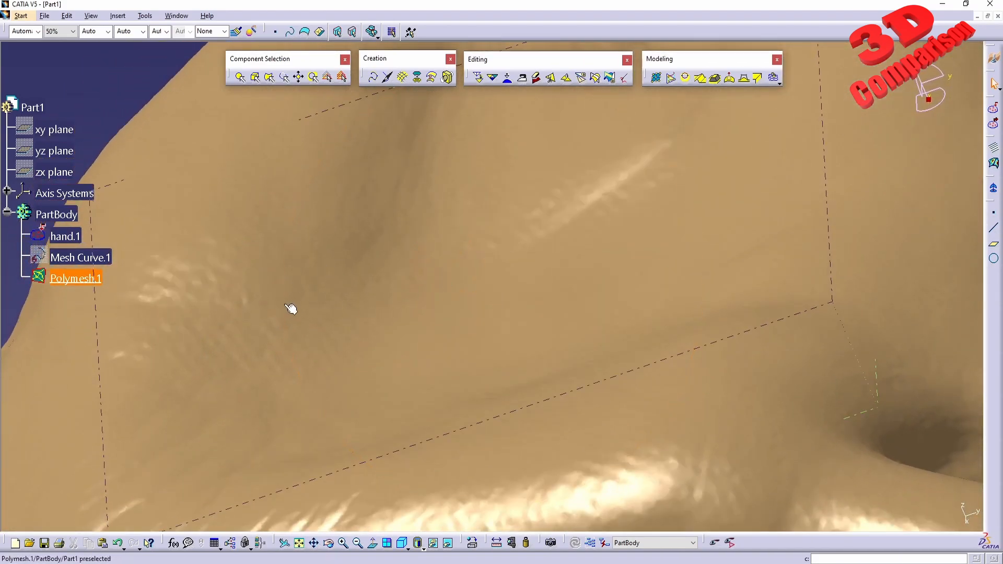
mouse_move(190, 316)
middle_mouse_down()
mouse_move(340, 309)
mouse_move(403, 253)
mouse_move(403, 318)
mouse_move(475, 352)
mouse_move(401, 335)
middle_mouse_up()
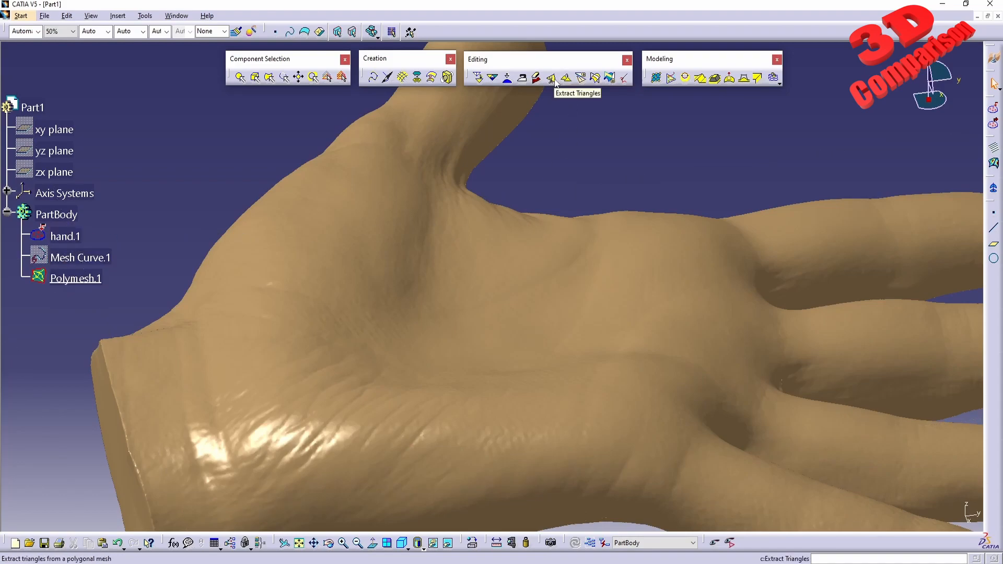
Step: Undo the visibility changes and the palm triangle extraction, back to the full hand mesh with its curve
key("ctrl+y")
key("ctrl+z")
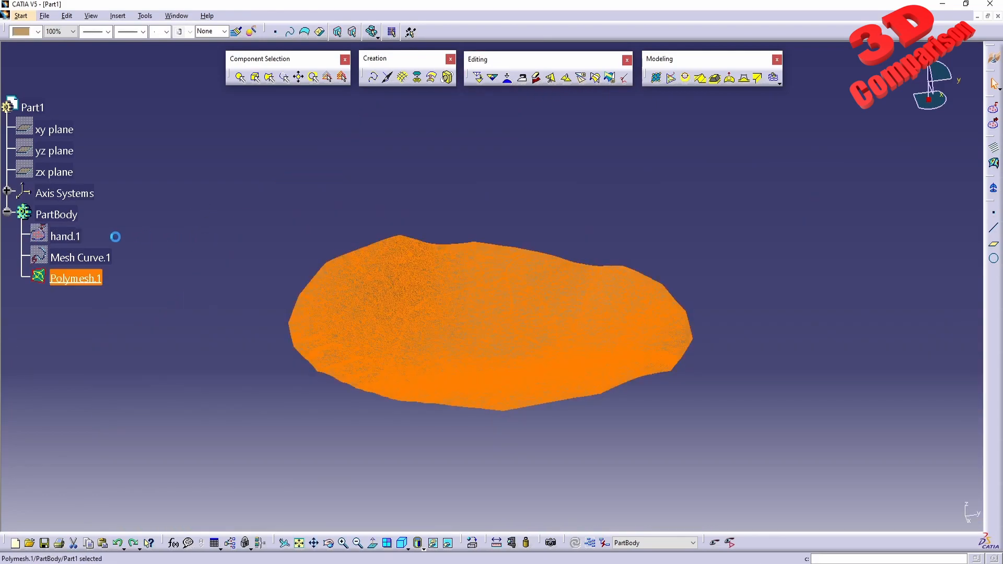
key("ctrl+z")
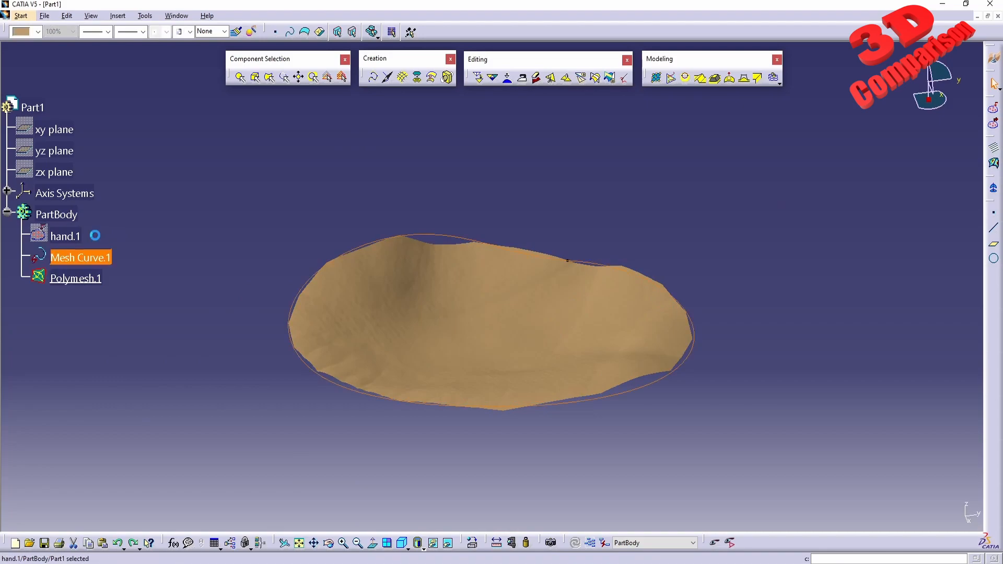
key("ctrl+z")
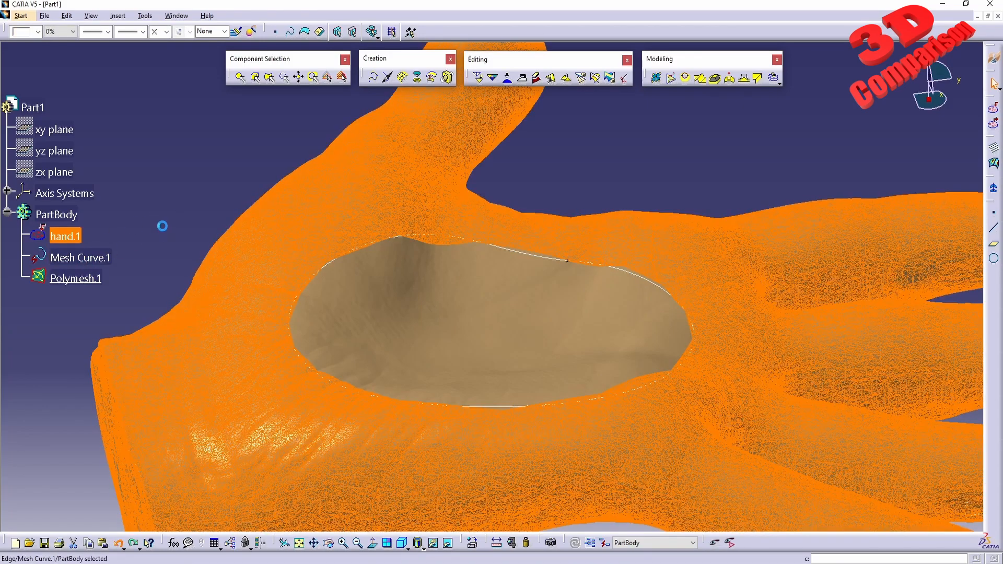
key("ctrl+z")
key("ctrl+z")
left_click(173, 217)
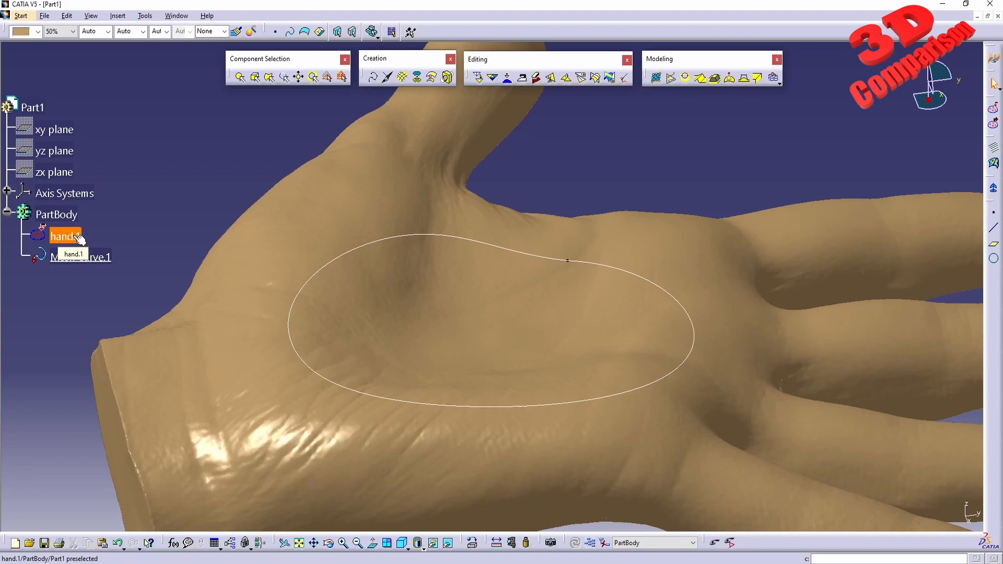
Step: Duplicate the hand.1 mesh in PartBody by copying and pasting it
middle_click_drag(536, 234, 578, 300)
middle_click_drag(792, 210, 752, 309)
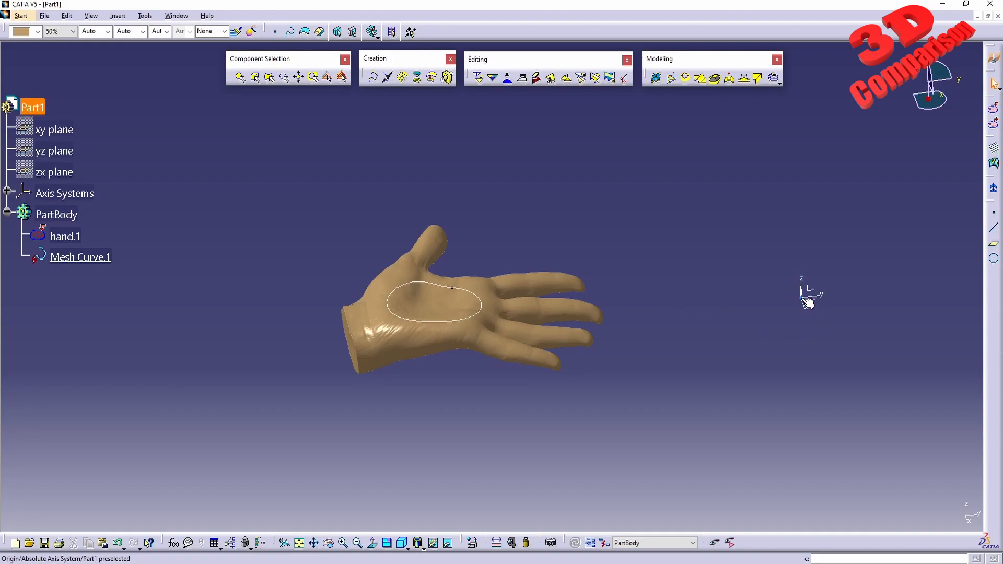
left_click_drag(299, 175, 660, 434)
left_click(660, 434)
left_click(77, 238)
right_click(77, 238)
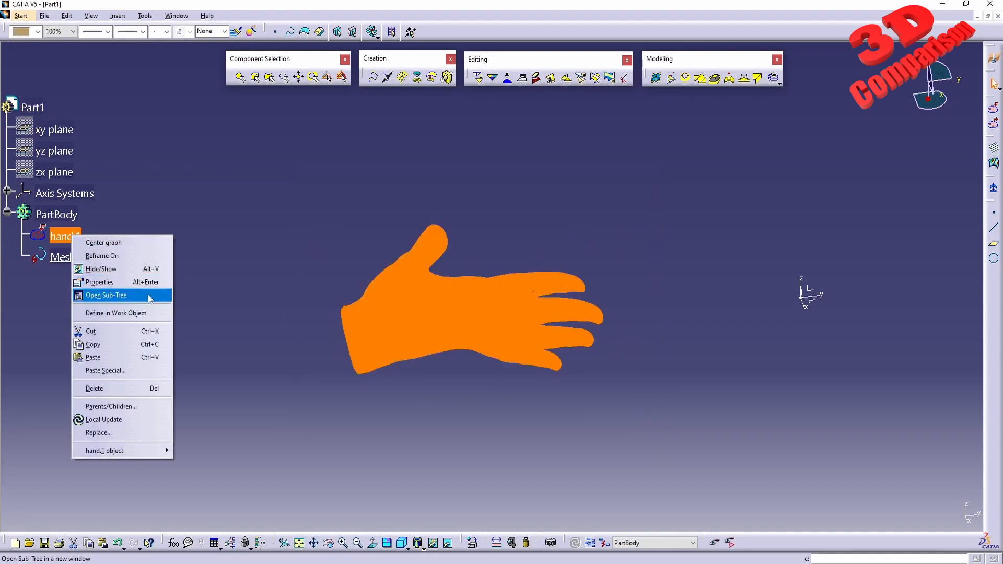
left_click(140, 343)
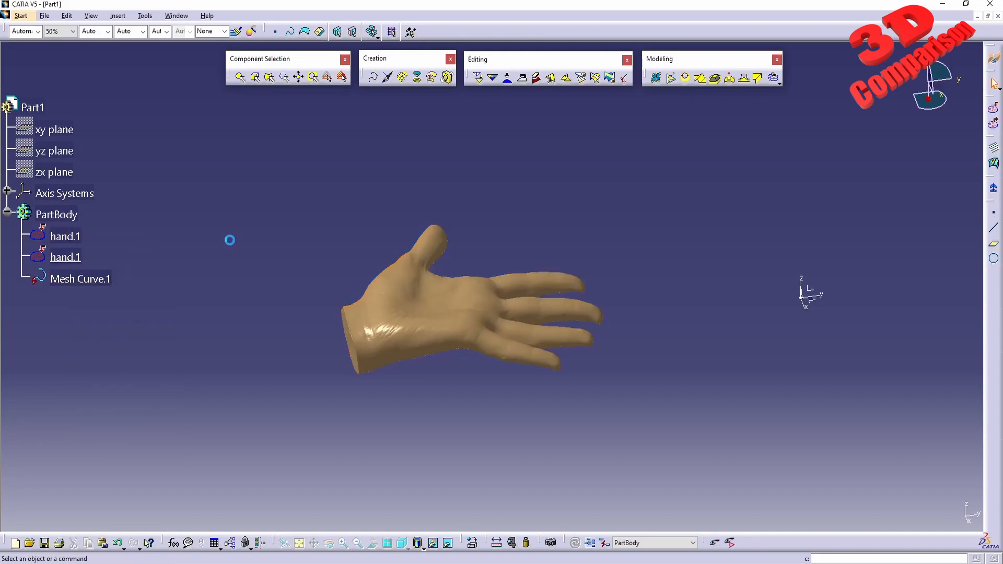
mouse_move(567, 339)
middle_mouse_down()
mouse_move(582, 350)
mouse_move(582, 334)
middle_mouse_up()
Step: Hide the original hand.1 mesh, keeping only its copy displayed
left_click(65, 237)
right_click(65, 236)
left_click(92, 268)
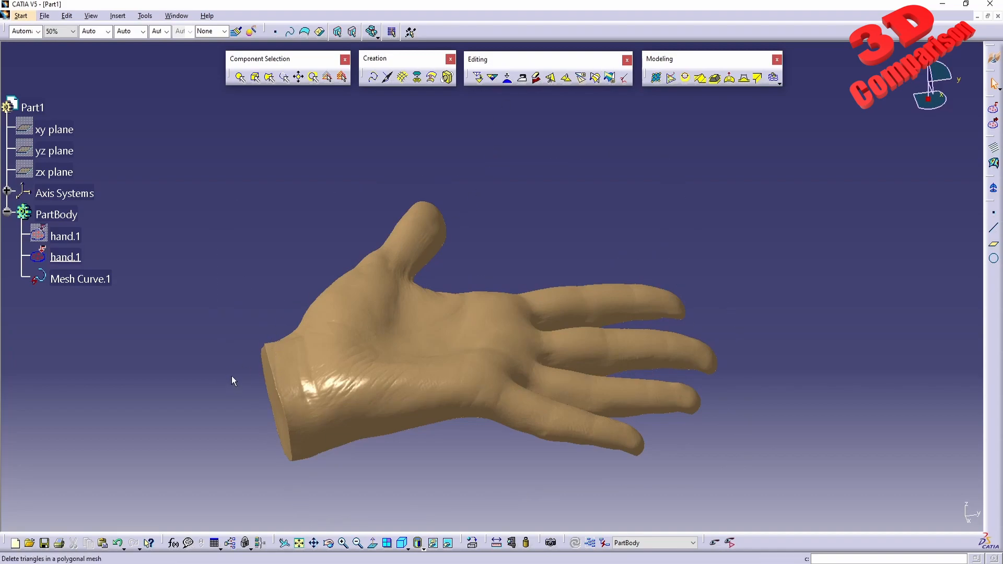
left_click(73, 261)
middle_click_drag(319, 326, 359, 335)
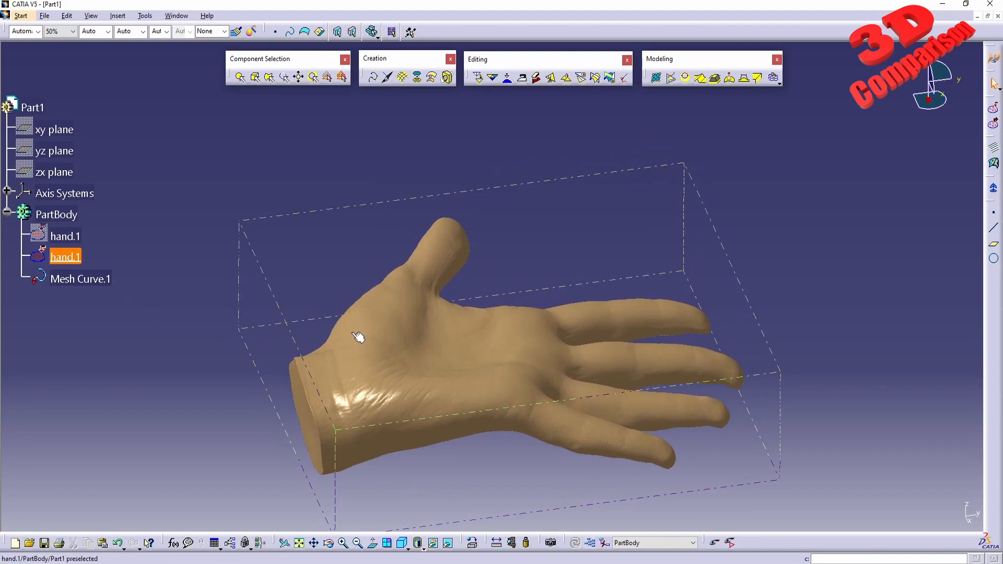
left_click(76, 261)
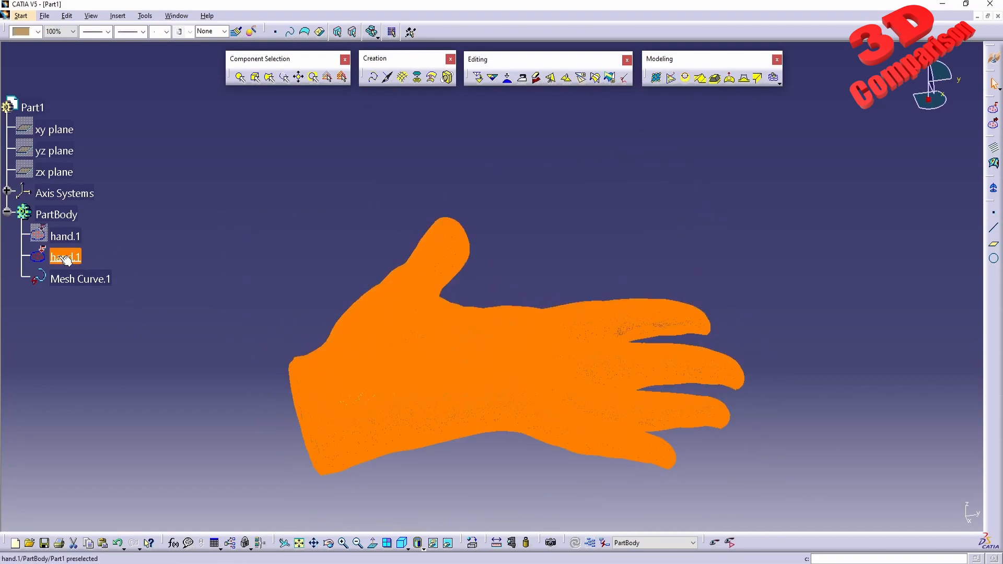
Step: Draw a closed Paint Curve around the fingernail on the copied hand mesh
middle_click_drag(234, 261, 503, 338)
middle_click_drag(492, 138, 409, 218)
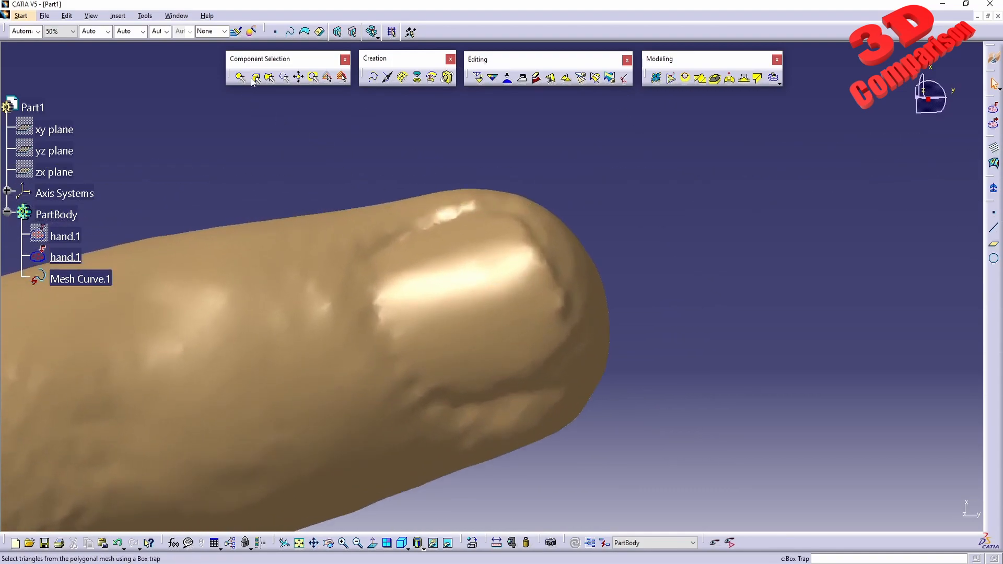
left_click(387, 78)
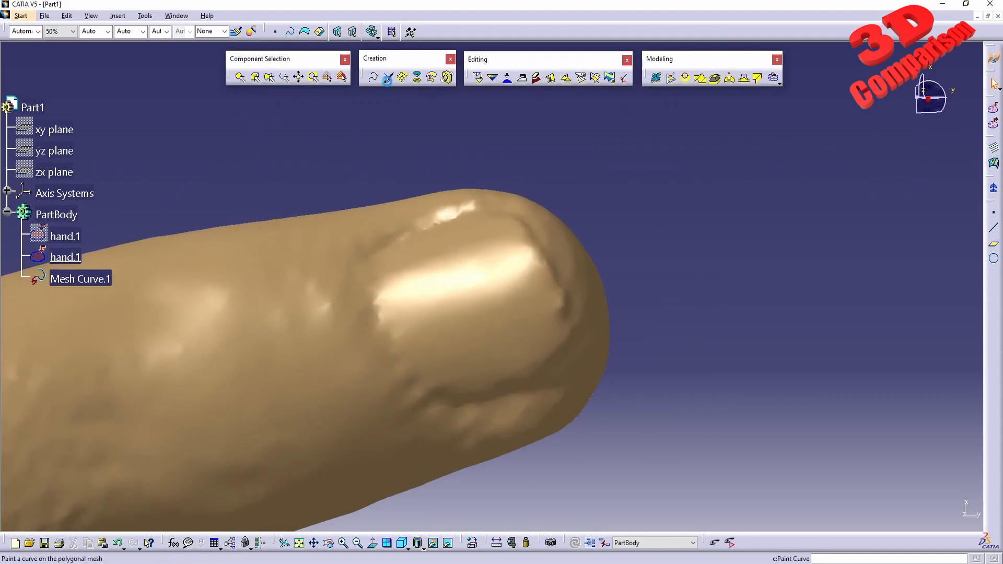
left_click(510, 213)
left_click(473, 213)
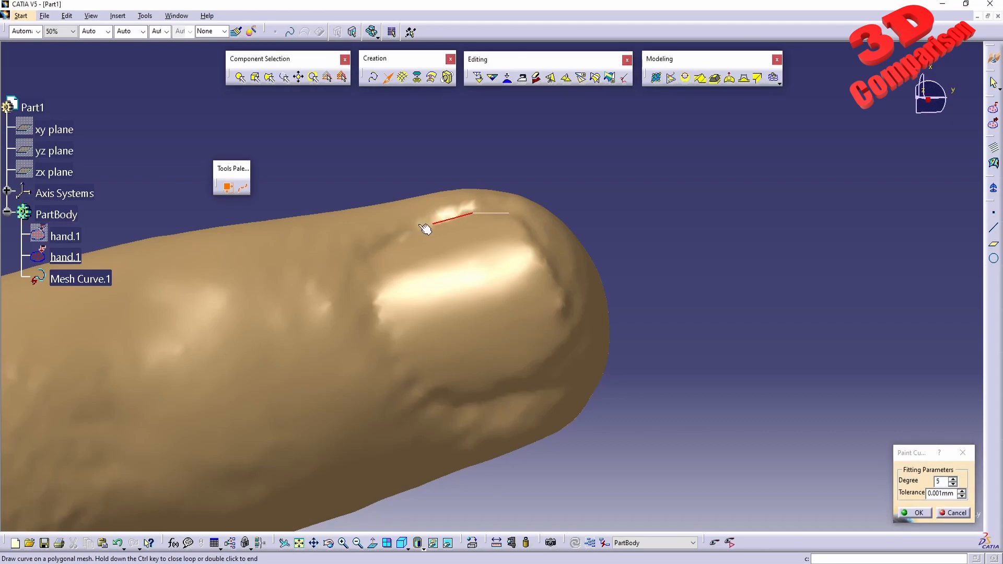
left_click(369, 254)
left_click(404, 368)
left_click(513, 393)
left_click(580, 330)
left_click(566, 298)
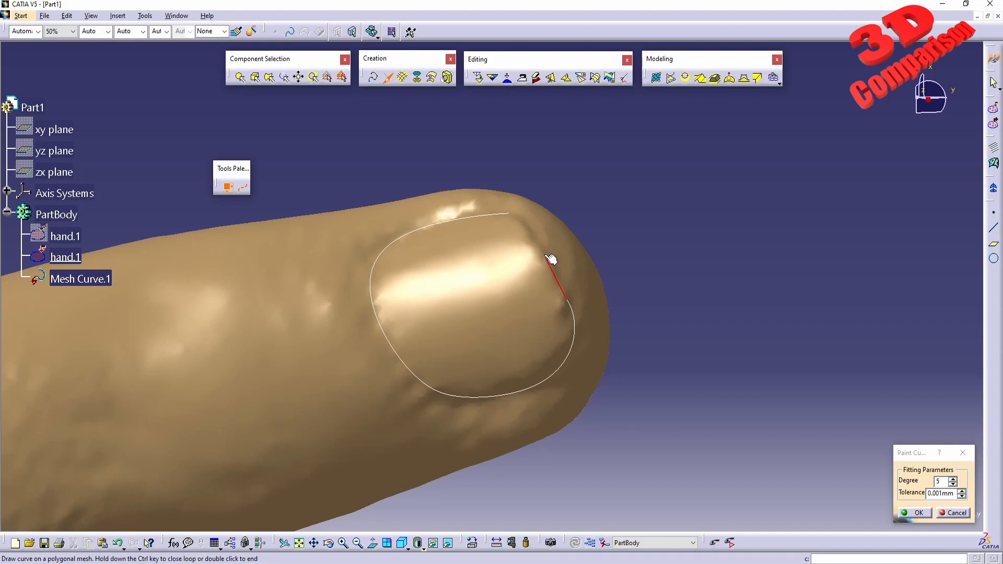
double_click(527, 218)
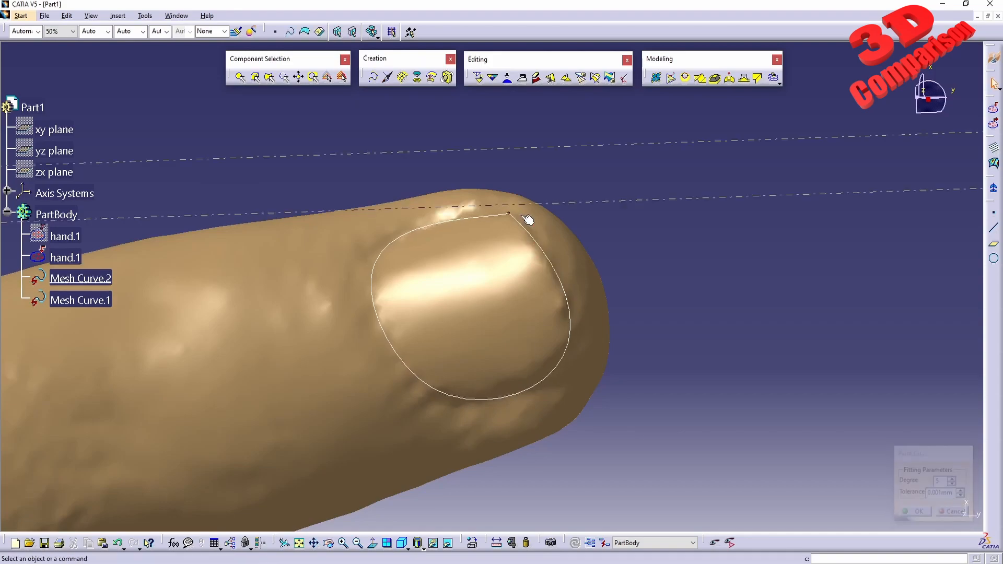
Step: Select the mesh triangles inside the fingernail curve with Curve Select
middle_click_drag(491, 276, 389, 170)
left_click(270, 78)
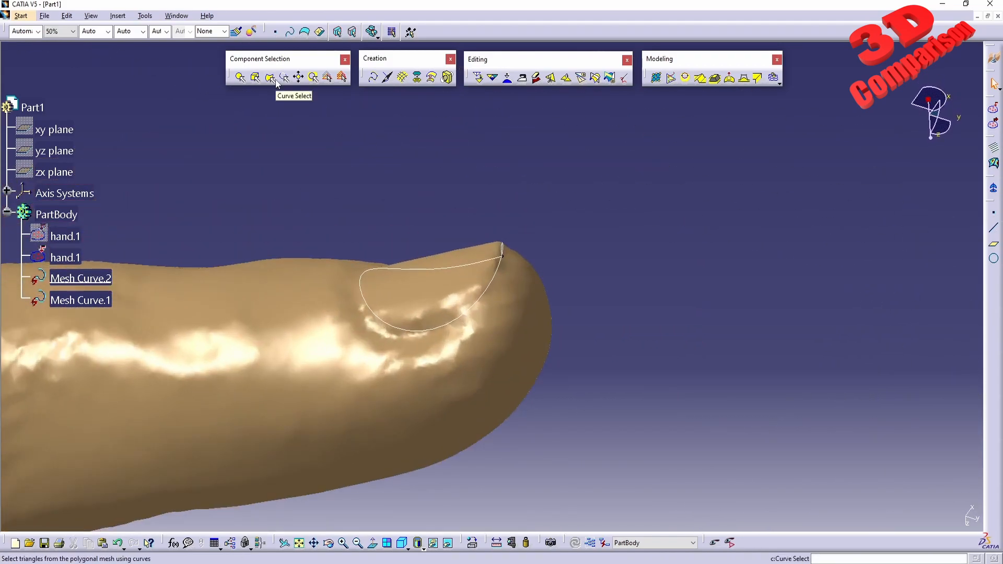
left_click(276, 80)
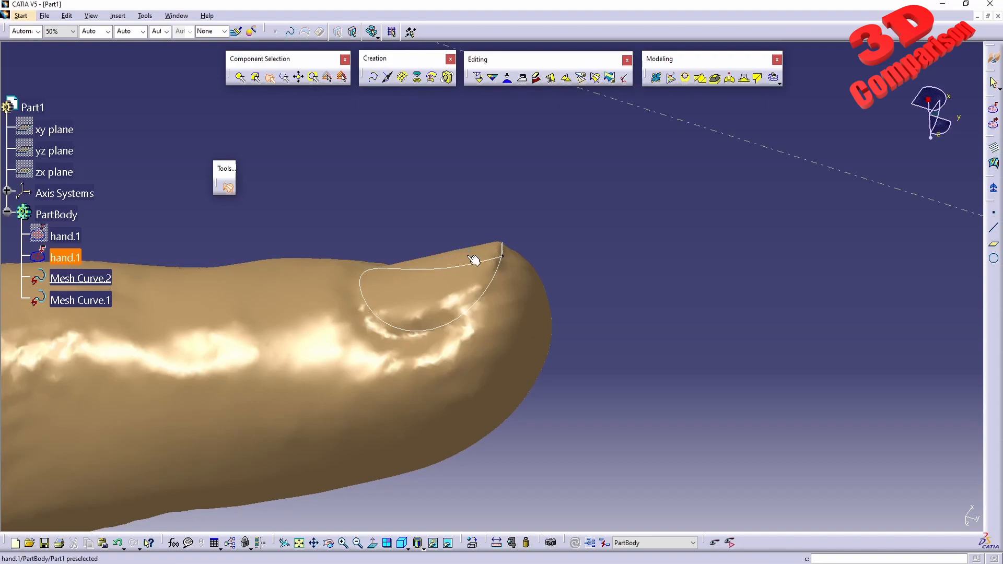
left_click(494, 297)
left_click(422, 294)
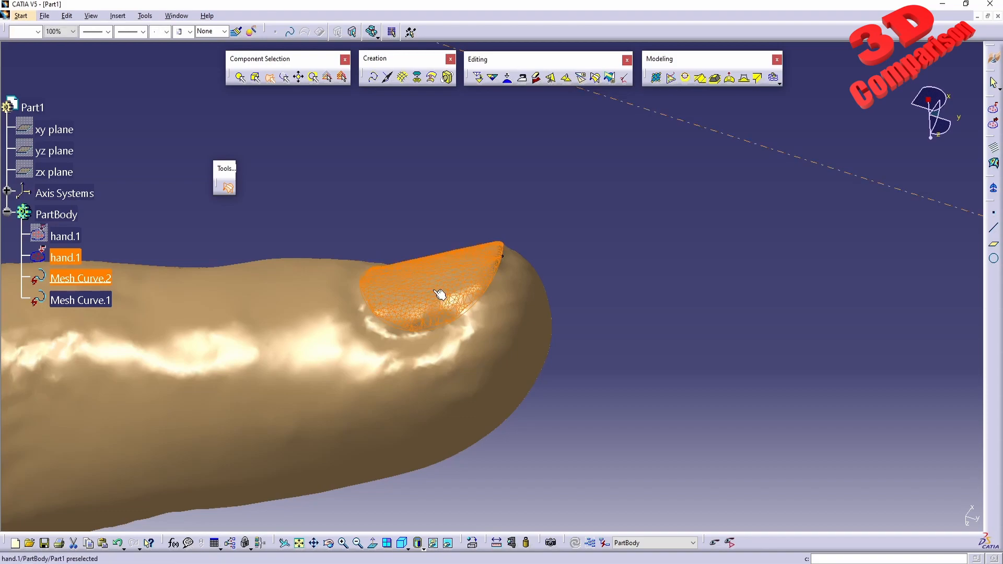
middle_click_drag(476, 267, 488, 337)
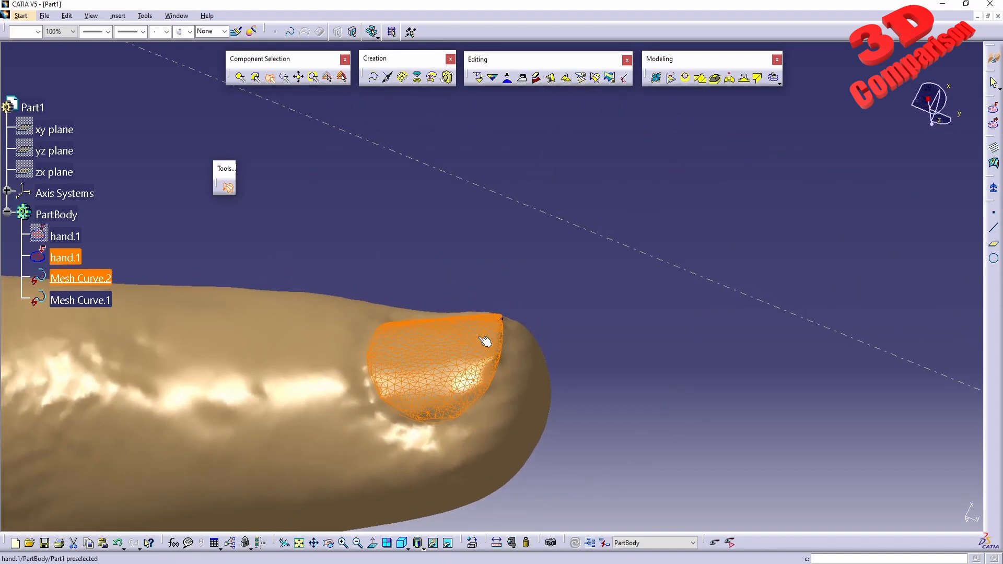
Step: Extract the selected fingernail triangles as a separate mesh and select the extracted patch
left_click(552, 82)
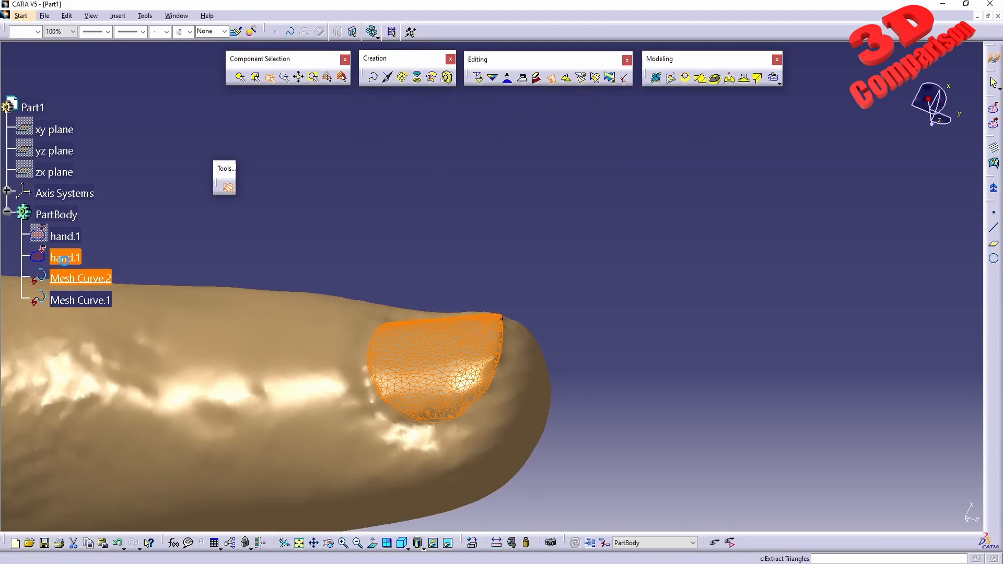
left_click(290, 252)
middle_click_drag(292, 253, 371, 213)
left_click(77, 300)
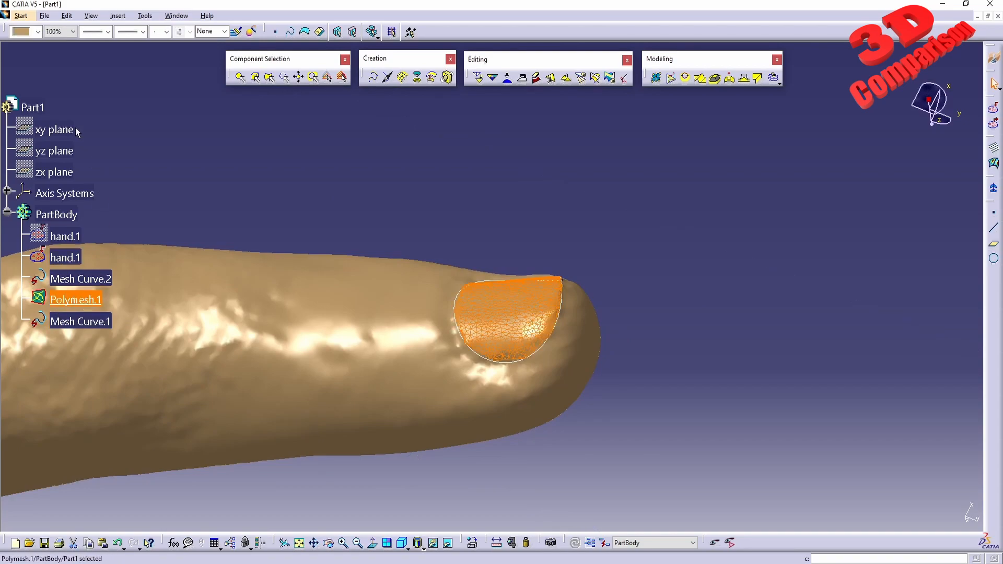
Step: Change the graphic colour of the extracted fingernail patch to yellow and clear the selection
left_click(38, 32)
left_click(25, 117)
left_click(410, 248)
middle_click_drag(410, 248, 442, 239)
middle_click_drag(468, 313, 381, 357)
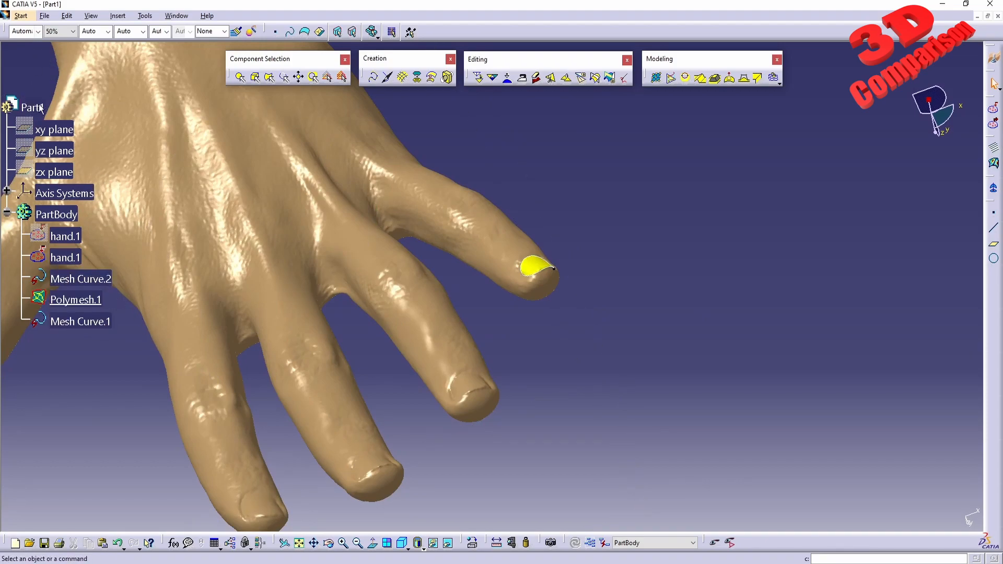
middle_click_drag(259, 345, 334, 324)
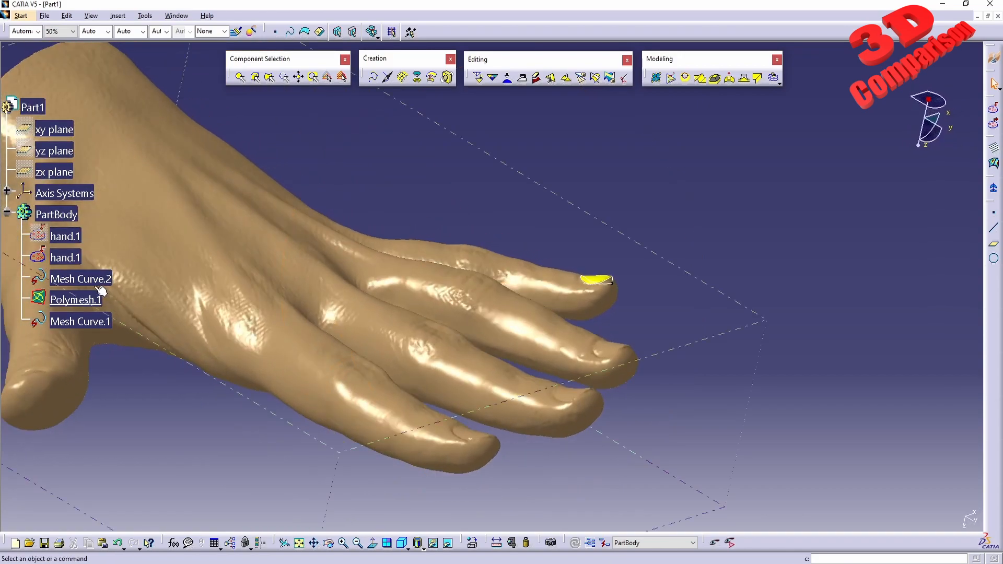
Step: Select a diagonal strip of triangles on the back of the displayed hand.1 mesh with Brush Selection at a 5 mm radius
left_click(76, 256)
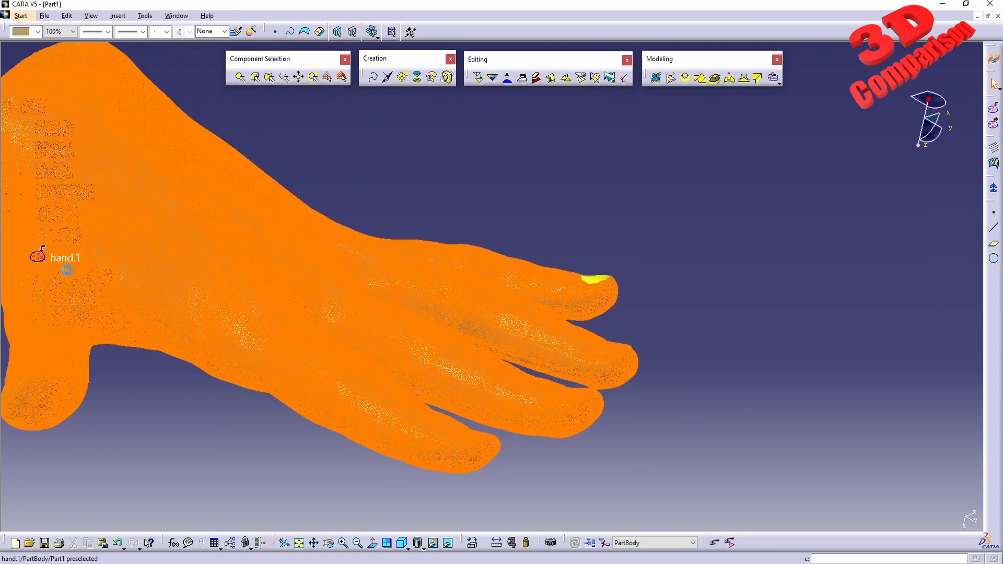
middle_click_drag(394, 233, 472, 278, "ctrl")
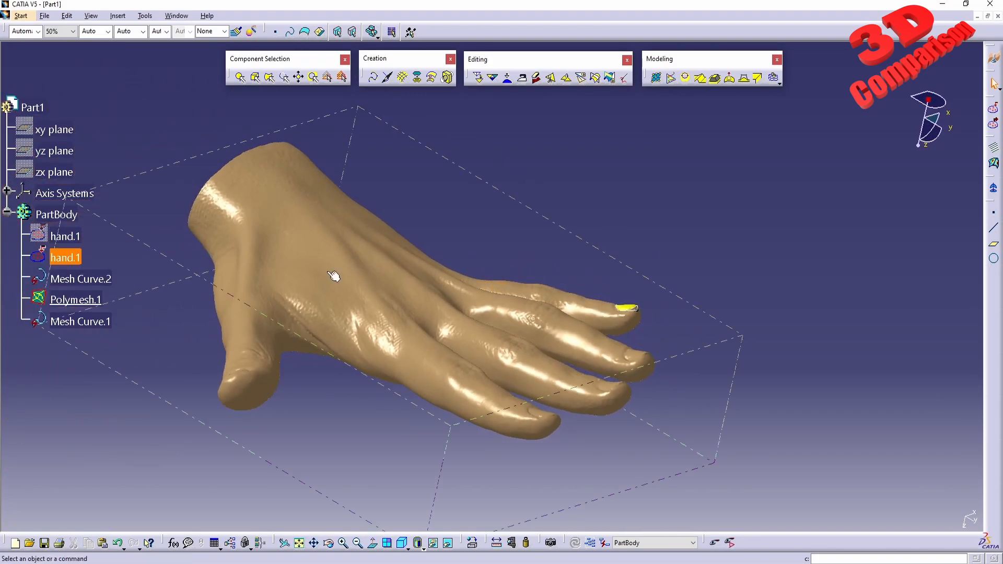
middle_click_drag(362, 280, 471, 268)
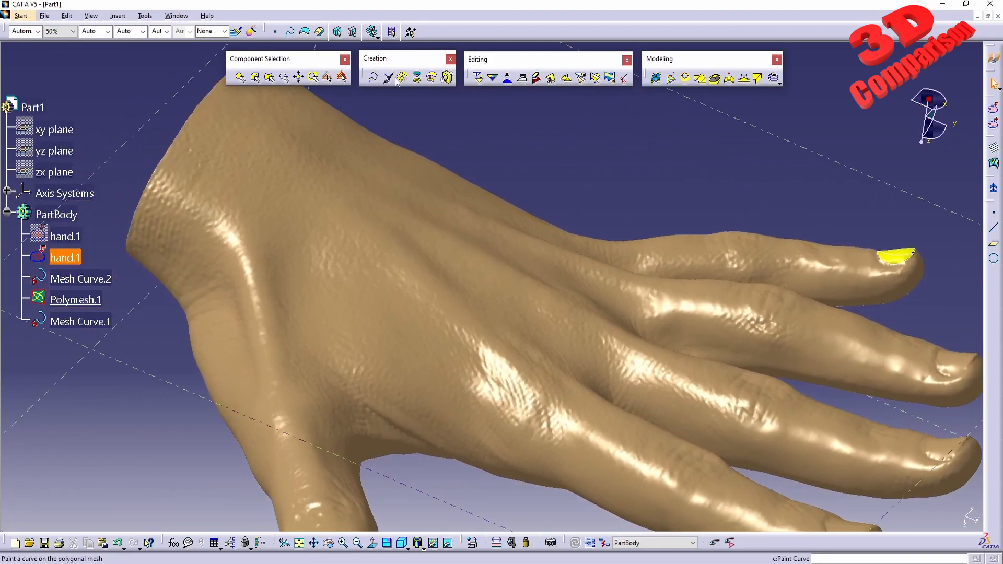
left_click(240, 77)
left_click_drag(288, 200, 396, 289)
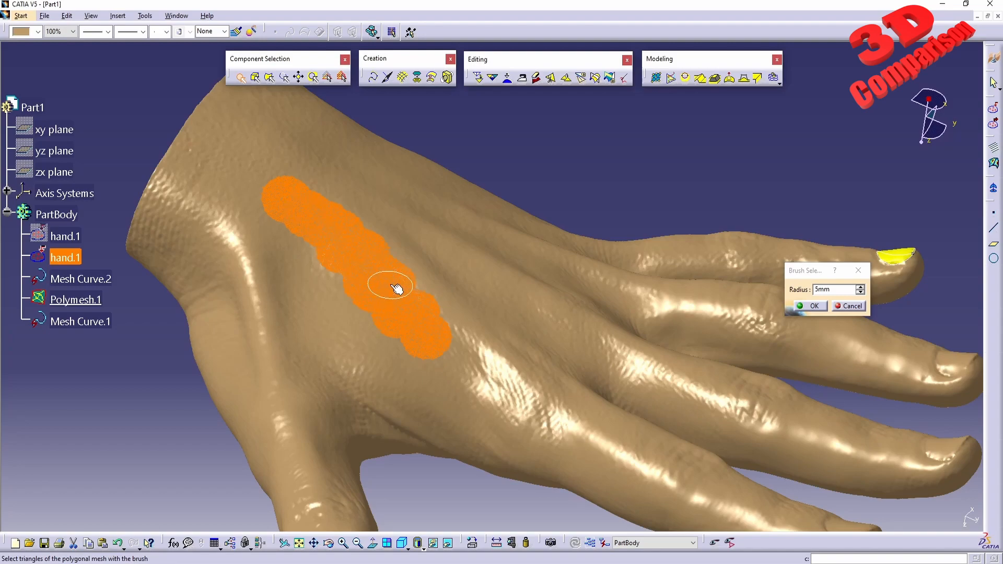
left_click(813, 307)
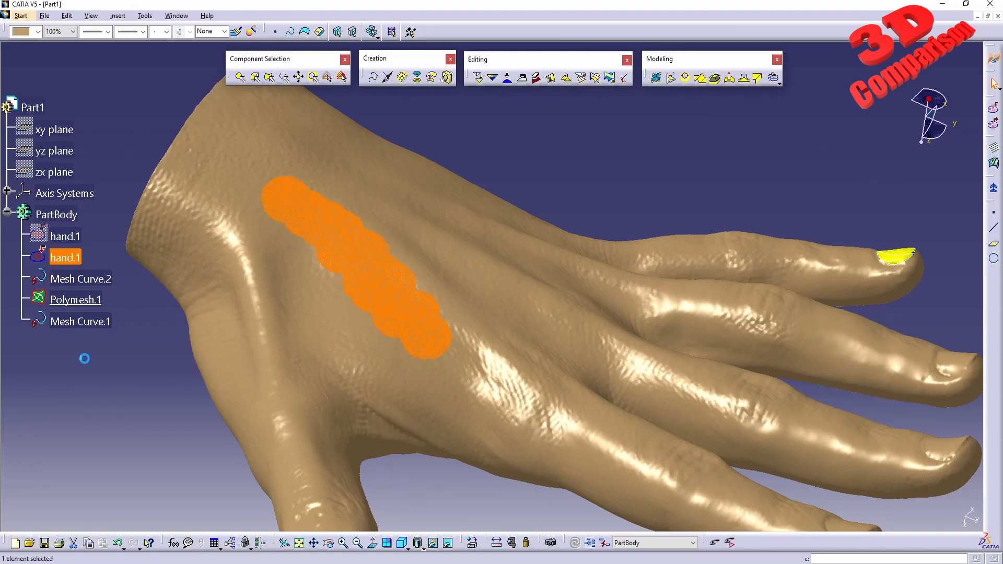
Step: Copy the displayed hand.1 mesh and paste it as another copy in PartBody
right_click(73, 258)
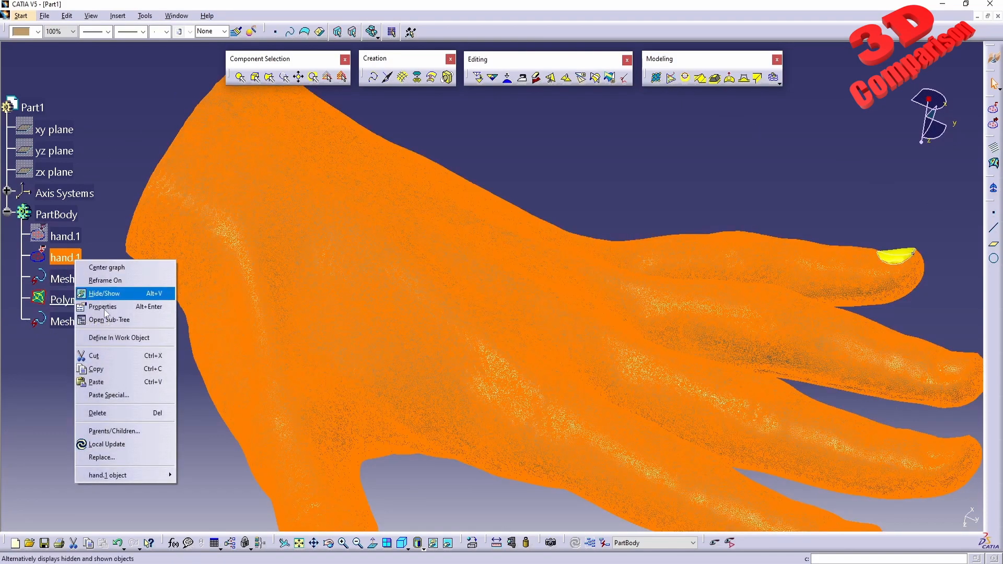
left_click(111, 371)
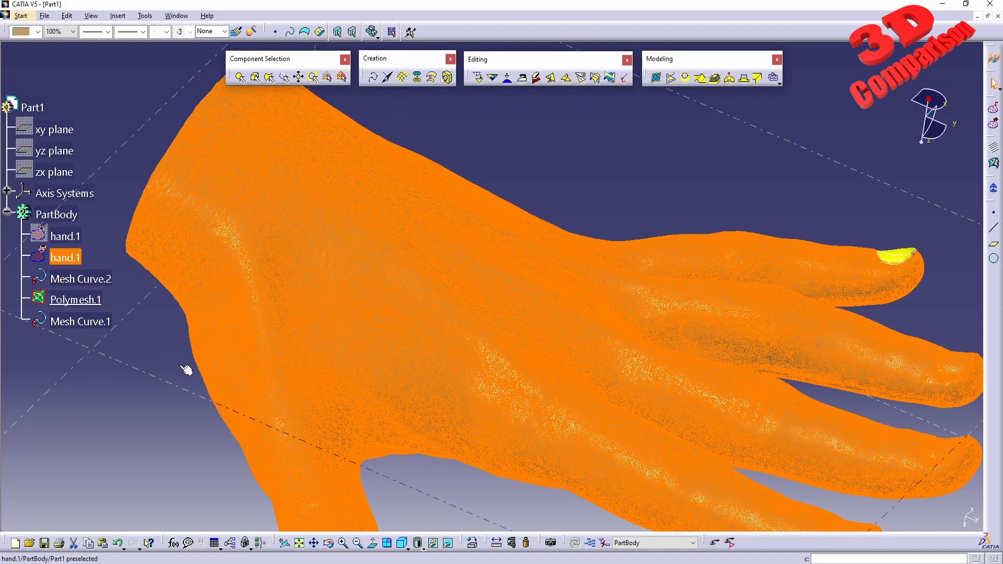
right_click(69, 258)
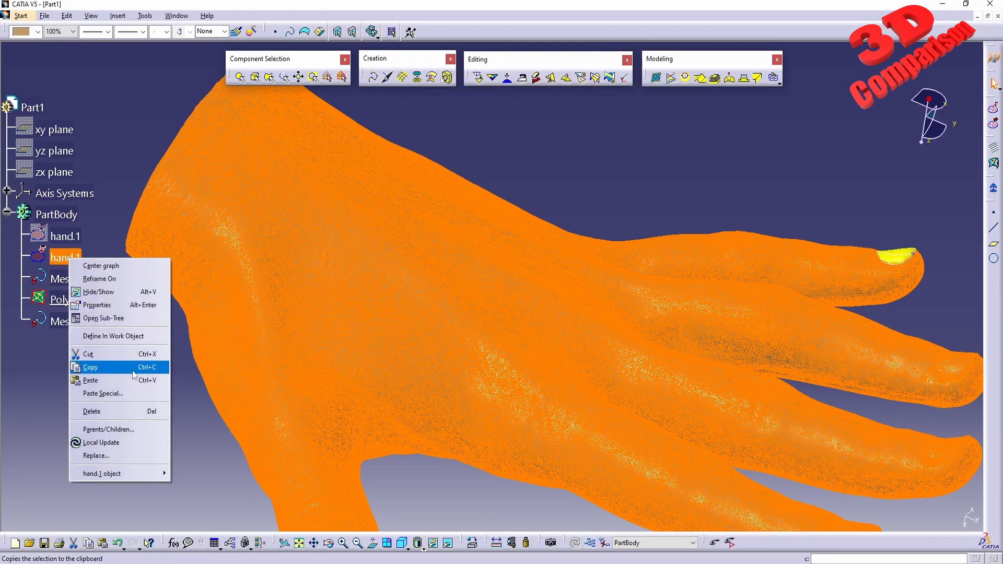
left_click(125, 385)
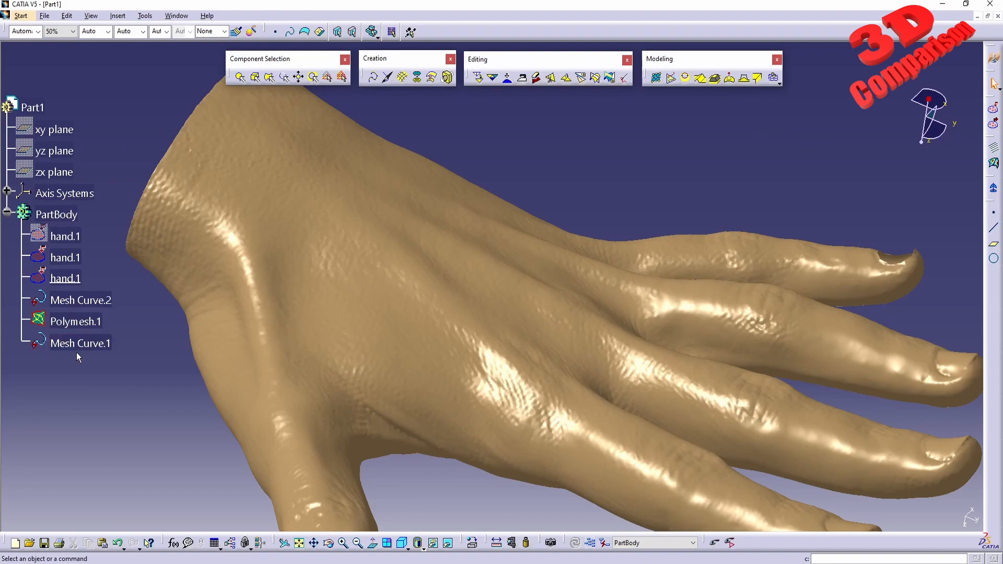
right_click(68, 240)
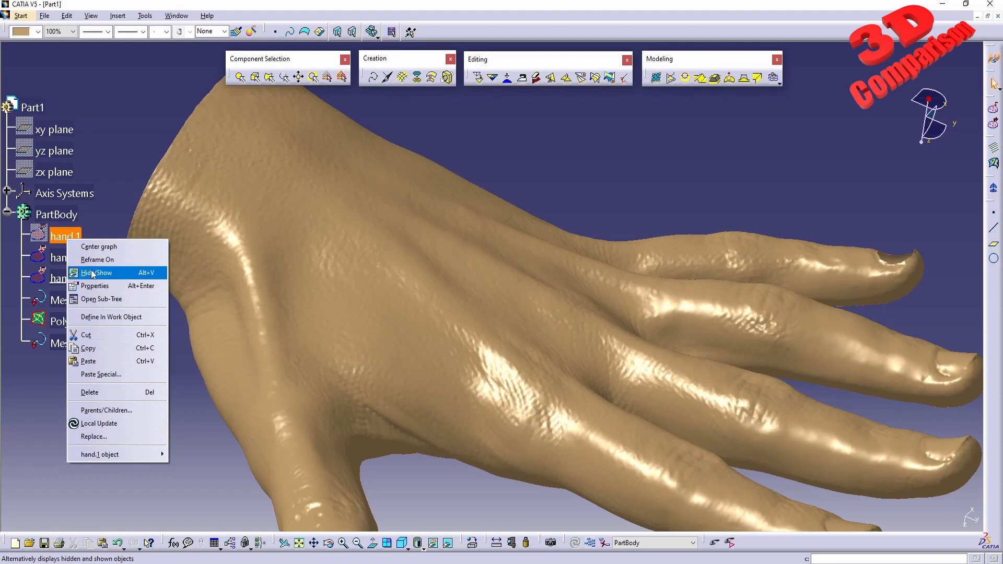
left_click(569, 186)
Step: Define the extracted fingernail patch Polymesh.1 as the in-work object
middle_click_drag(562, 225, 476, 295)
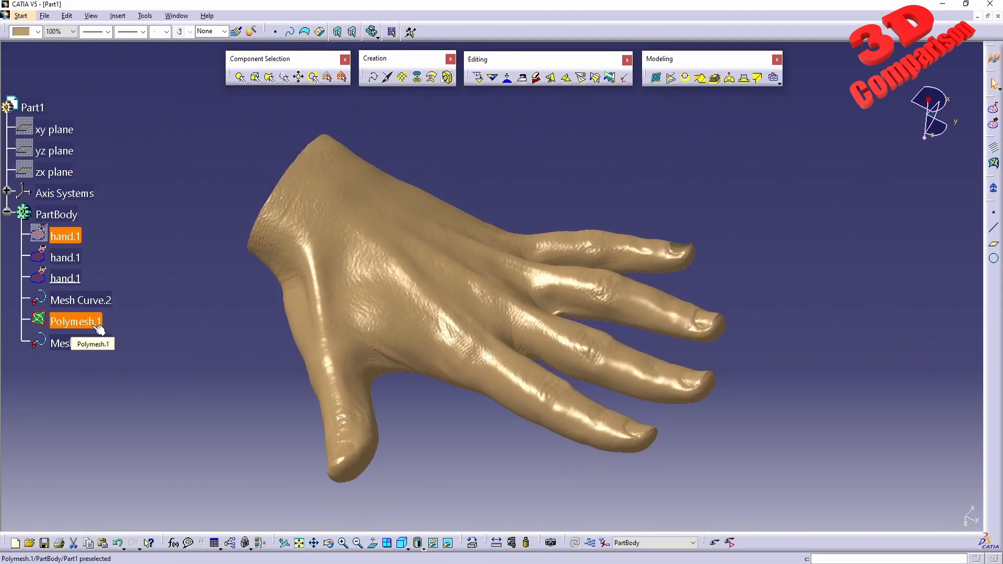
middle_click_drag(485, 358, 420, 319)
scroll(643, 272, "down", 1)
middle_click_drag(622, 272, 574, 340)
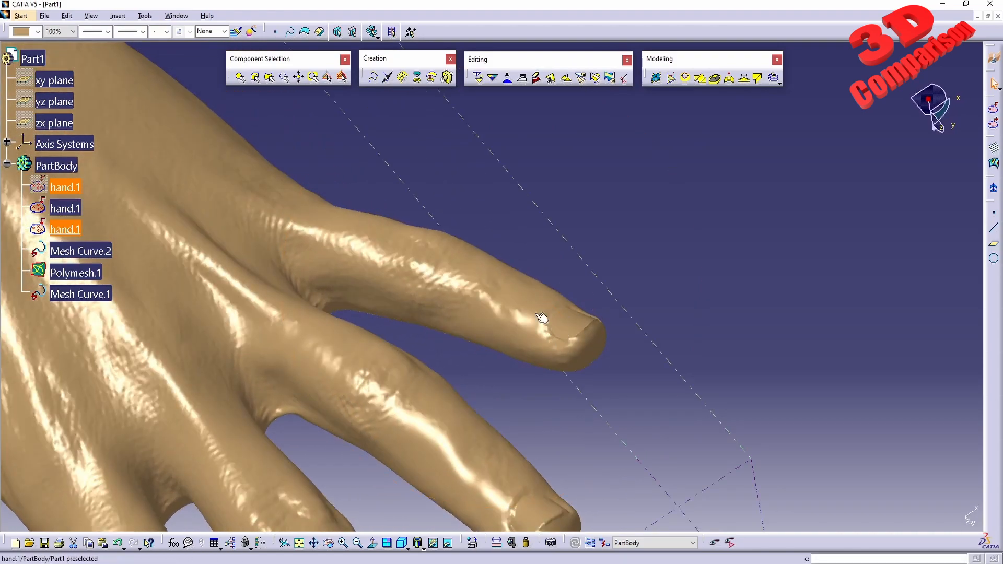
right_click(80, 273)
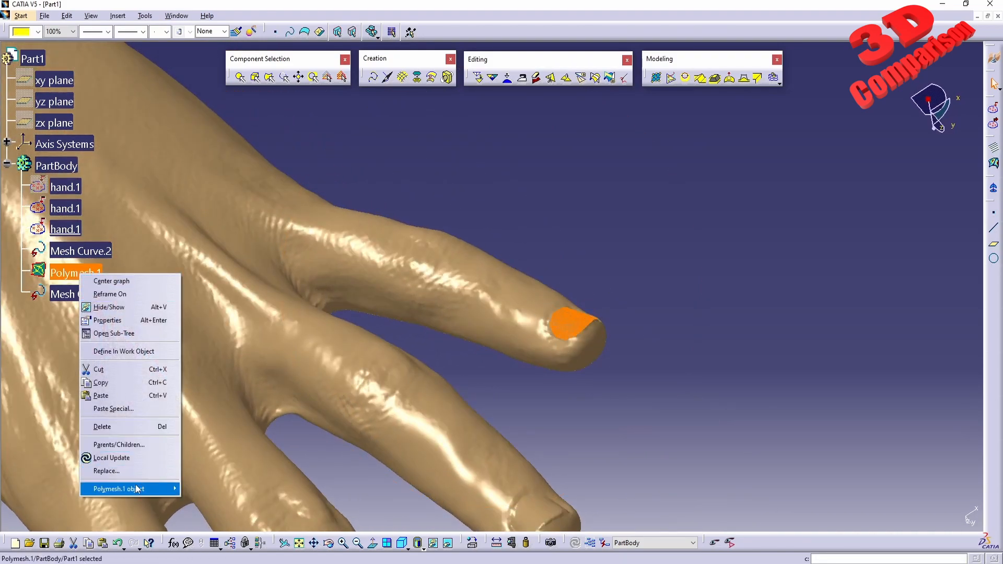
left_click(122, 351)
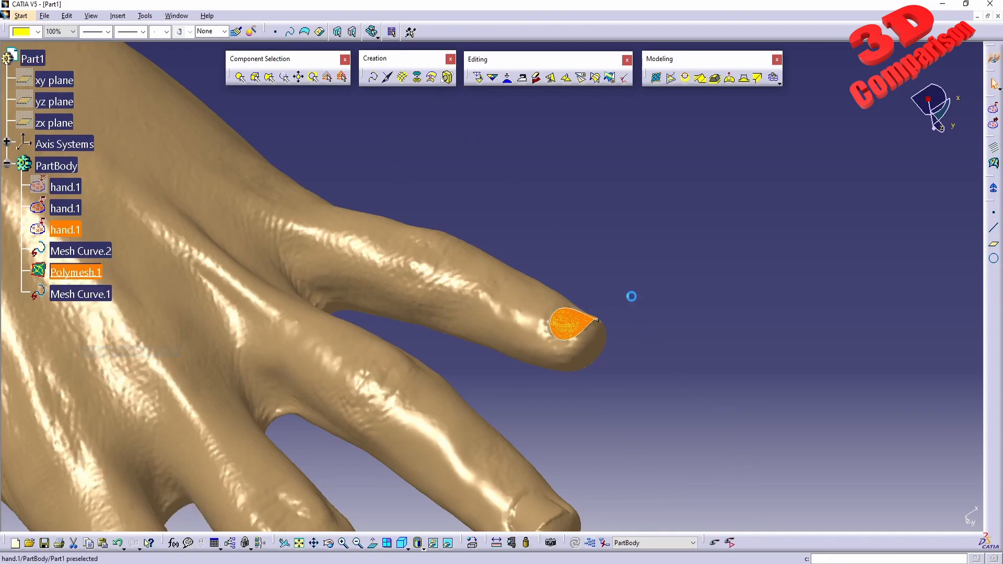
middle_click_drag(488, 345, 389, 396)
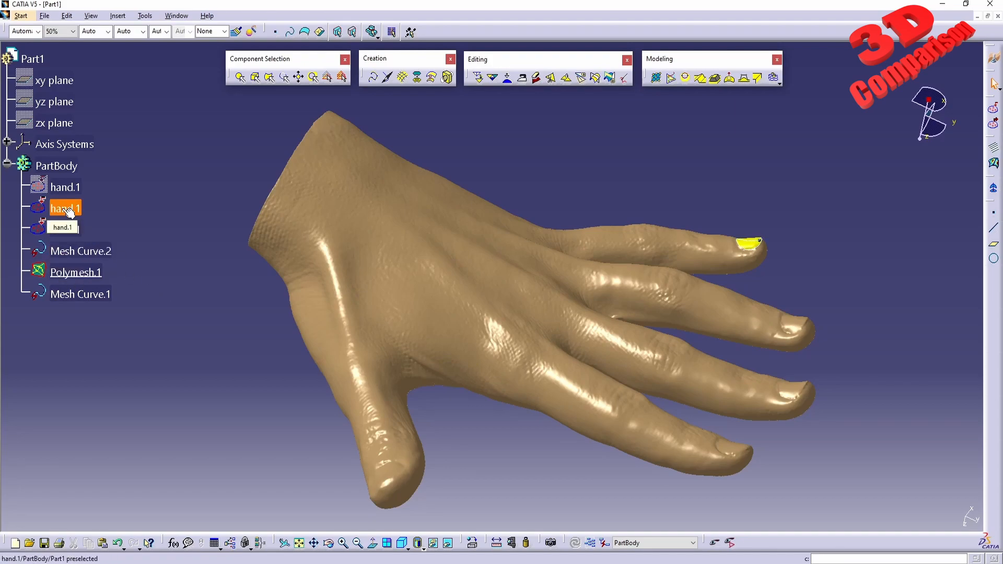
Step: Define Mesh Curve.1, the closed curve on the back of the hand, as the in-work object
right_click(72, 233)
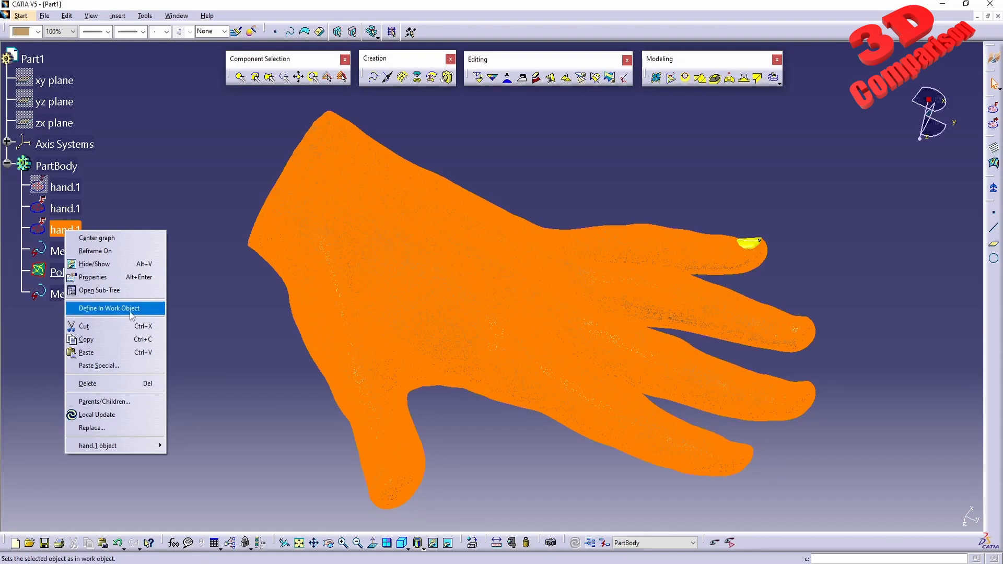
left_click(224, 290)
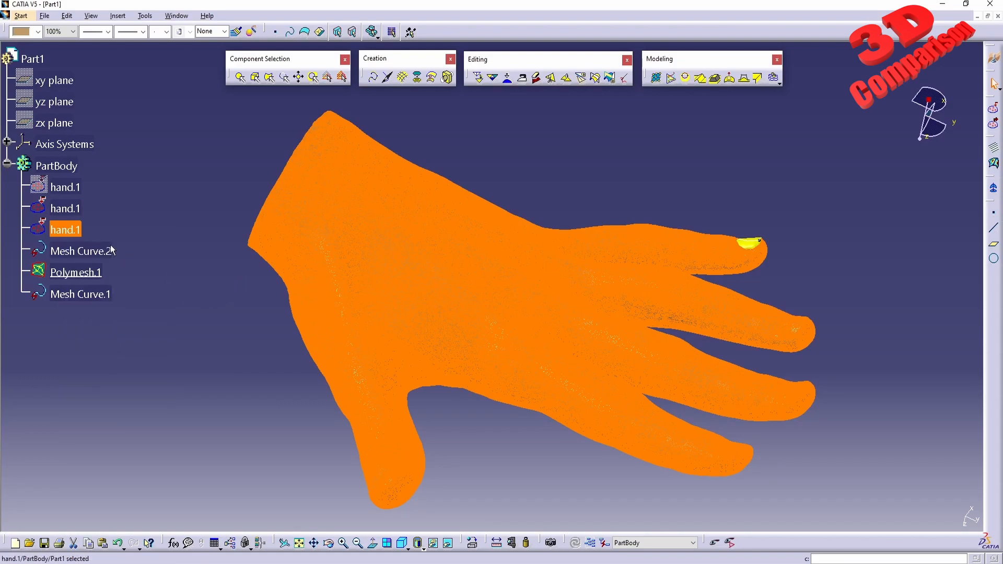
right_click(73, 294)
left_click(125, 368)
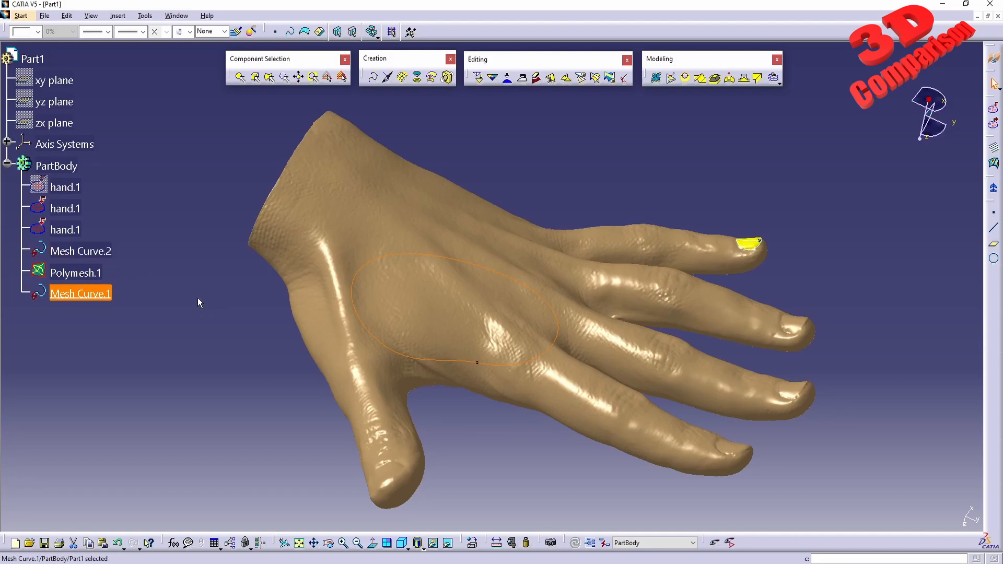
left_click(235, 302)
middle_click_drag(661, 371, 424, 497)
Step: Select the yellow fingernail patch and its boundary curve together with a selection box around the fingers
left_click_drag(484, 520, 19, 323)
left_click_drag(550, 213, 10, 6)
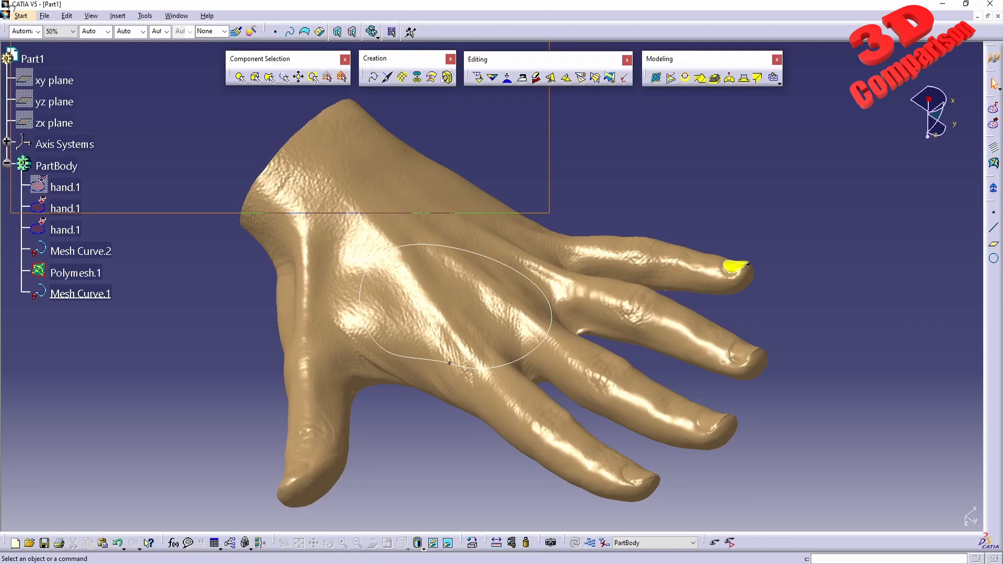
left_click_drag(10, 6, 9, 6)
left_click_drag(500, 509, 985, 258)
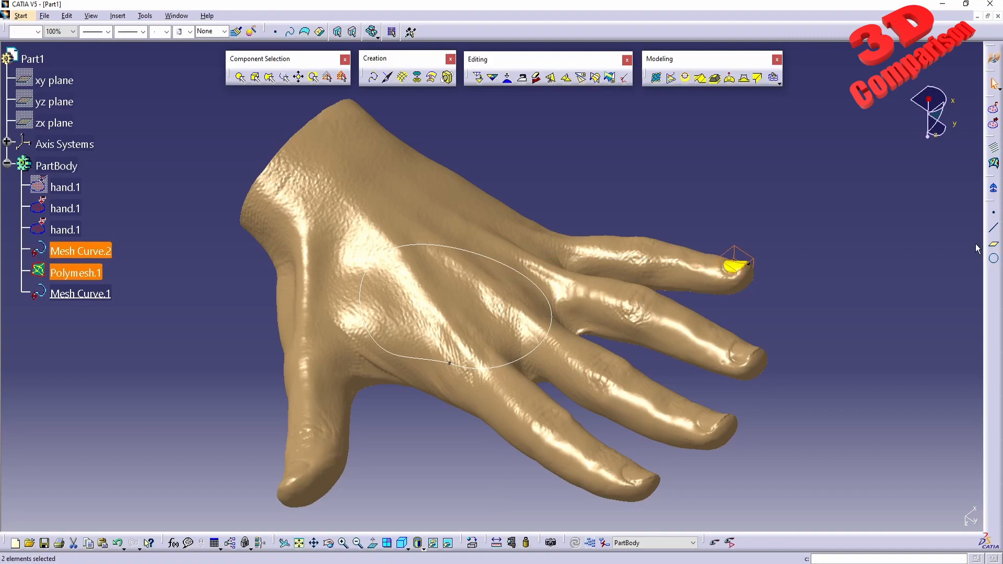